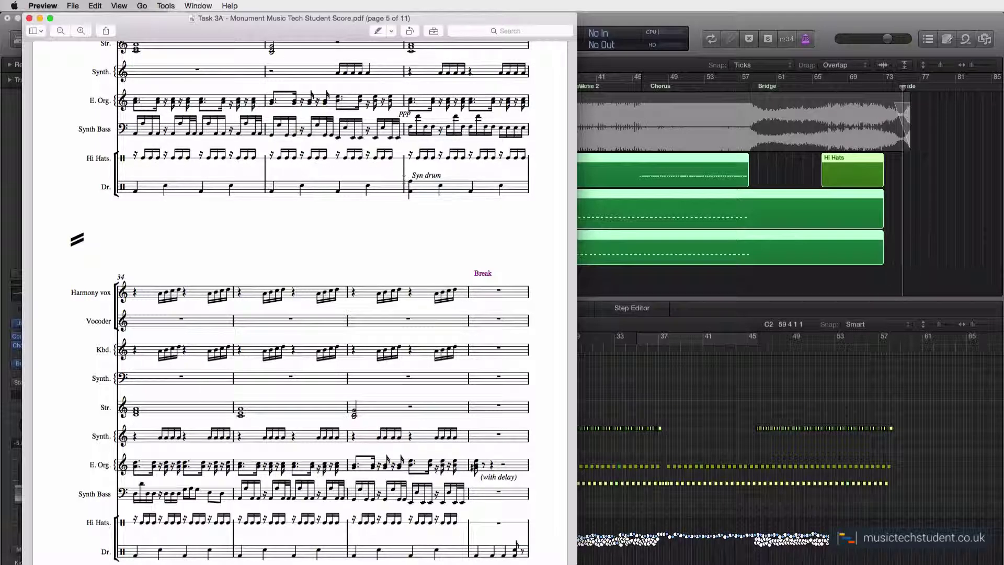
# Switch to Logic Pro X, zoom in on the drum notes in the piano roll and place the playhead at bar 25.
pyautogui.click(670, 20)
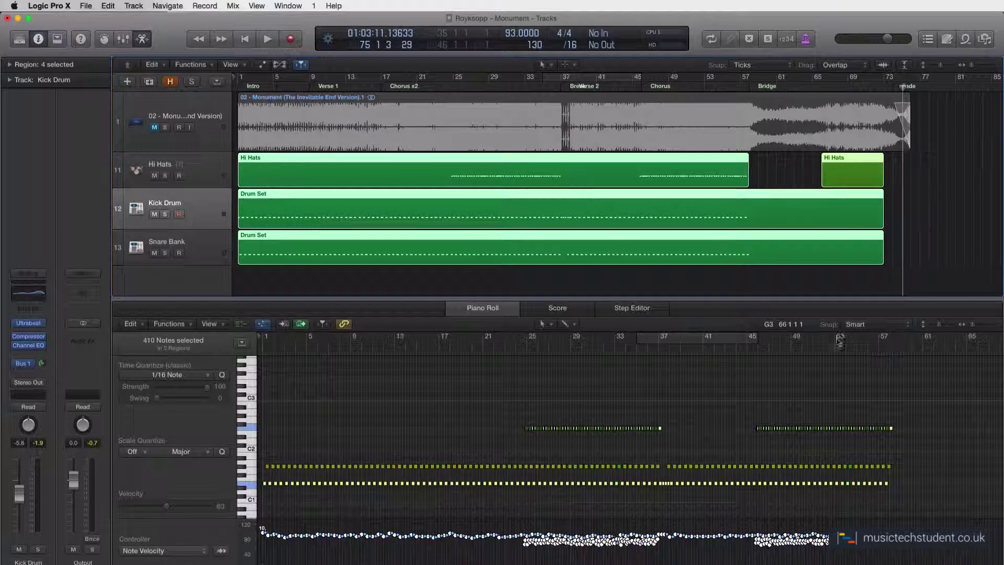
pyautogui.moveTo(974, 328); pyautogui.dragTo(993, 326)
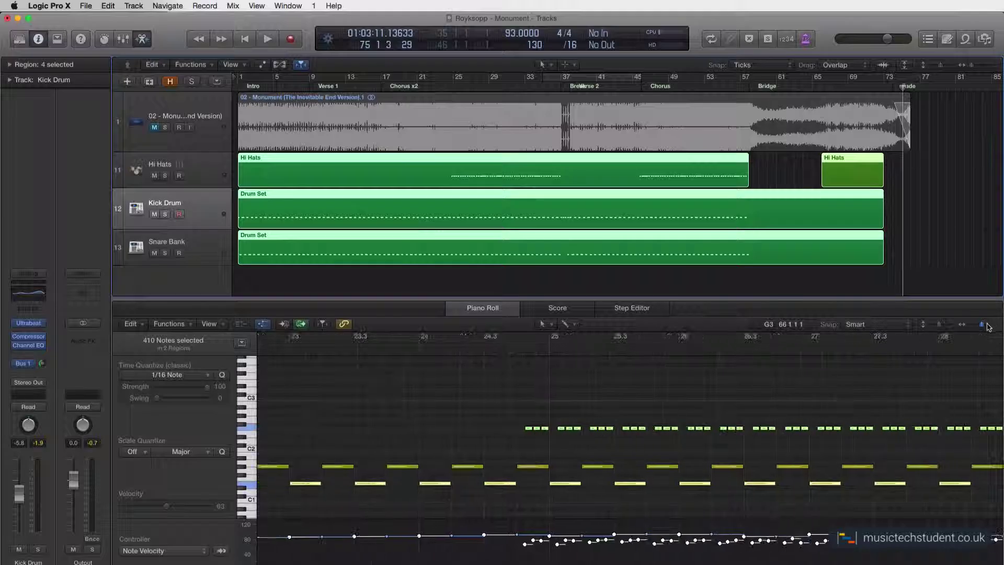
pyautogui.scroll(-5, 588, 436)
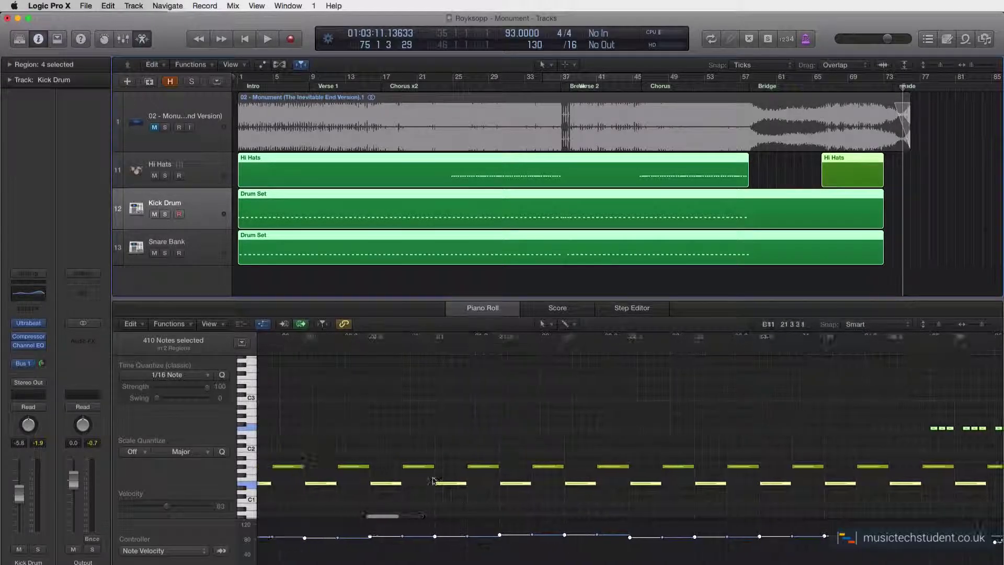
pyautogui.hscroll(-3, 509, 478)
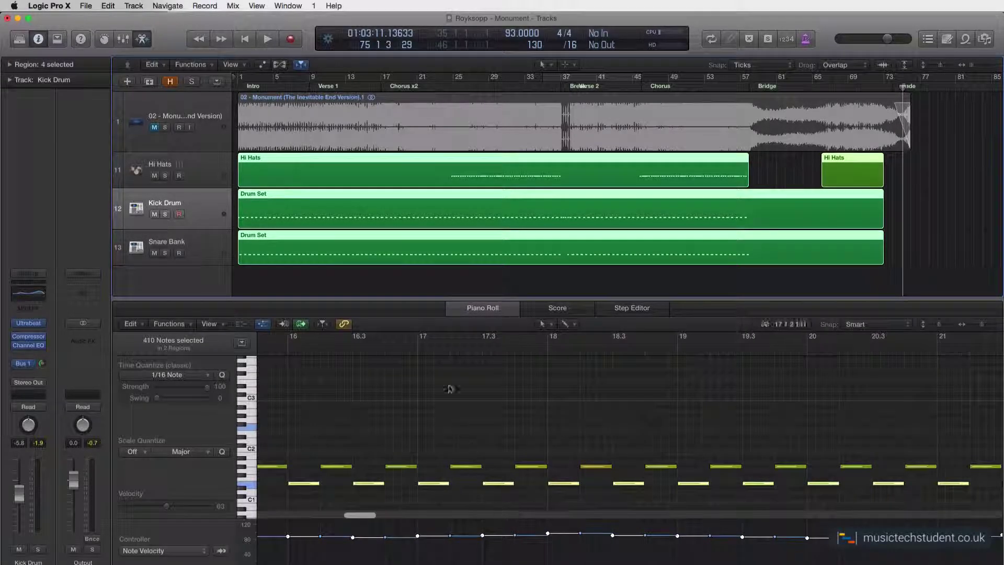
pyautogui.hscroll(-2, 429, 400)
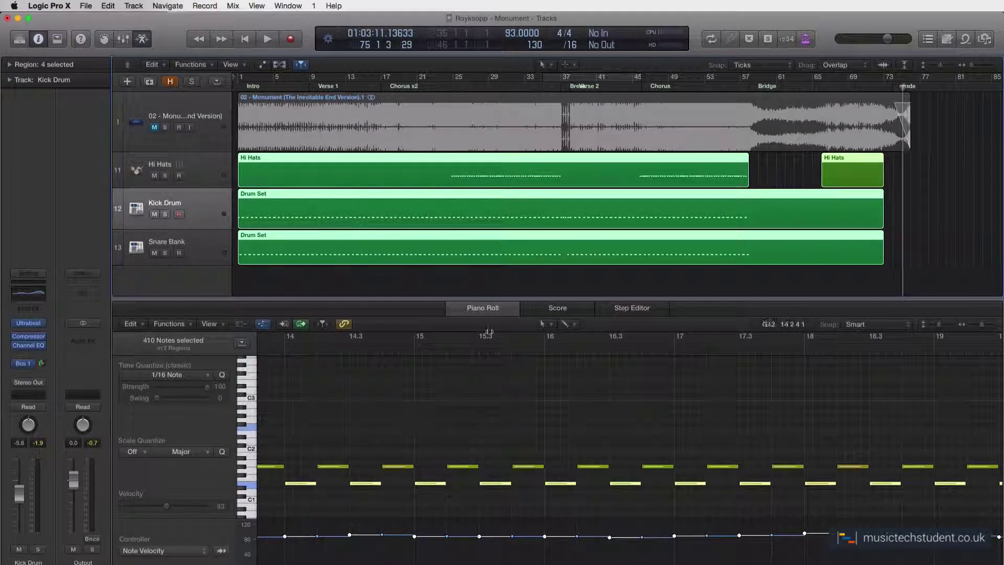
pyautogui.click(453, 88)
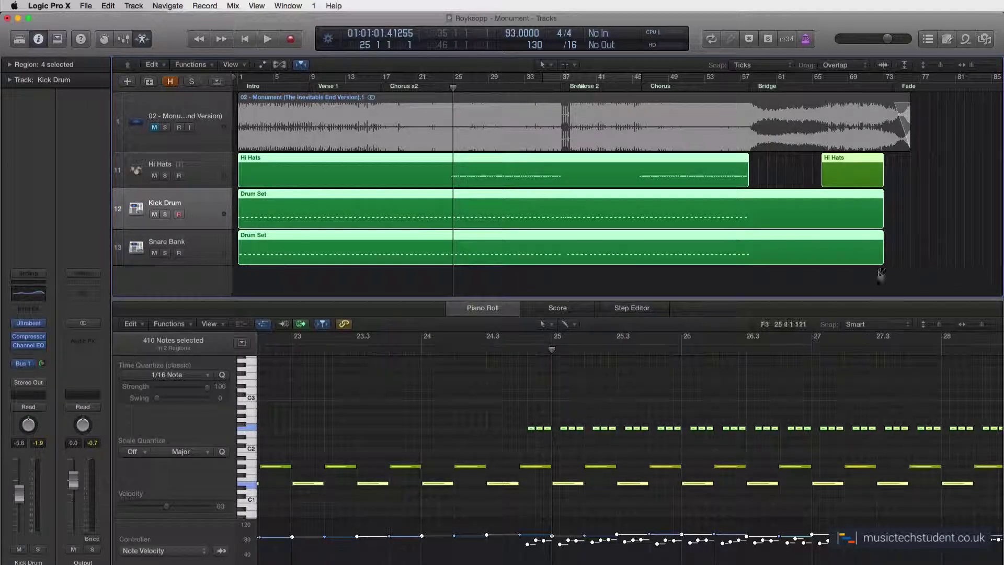
# Close the piano roll and open the Ultrabeat instrument of the Hi Hats track.
pyautogui.moveTo(880, 273); pyautogui.dragTo(528, 181)
pyautogui.click(482, 312)
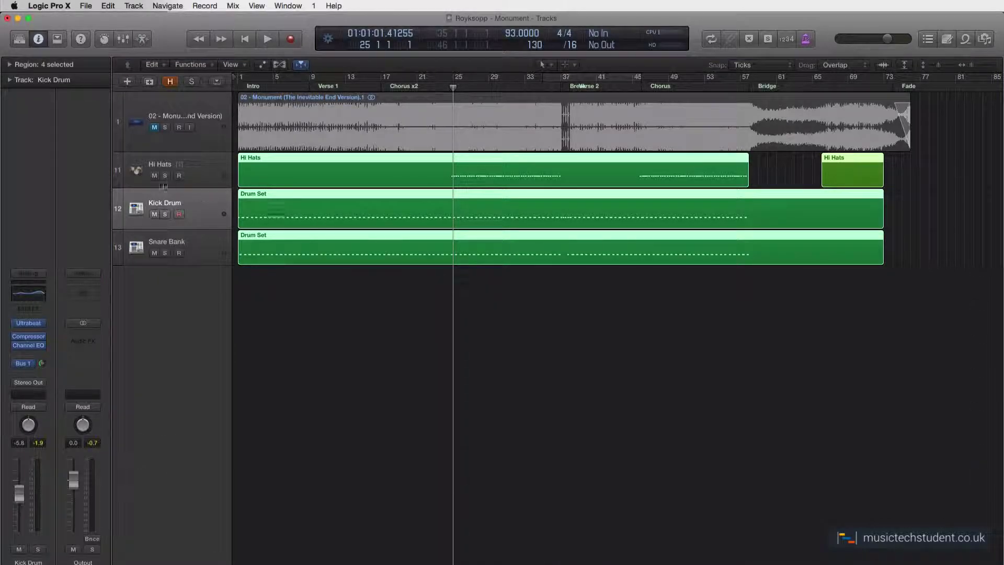
pyautogui.click(184, 160)
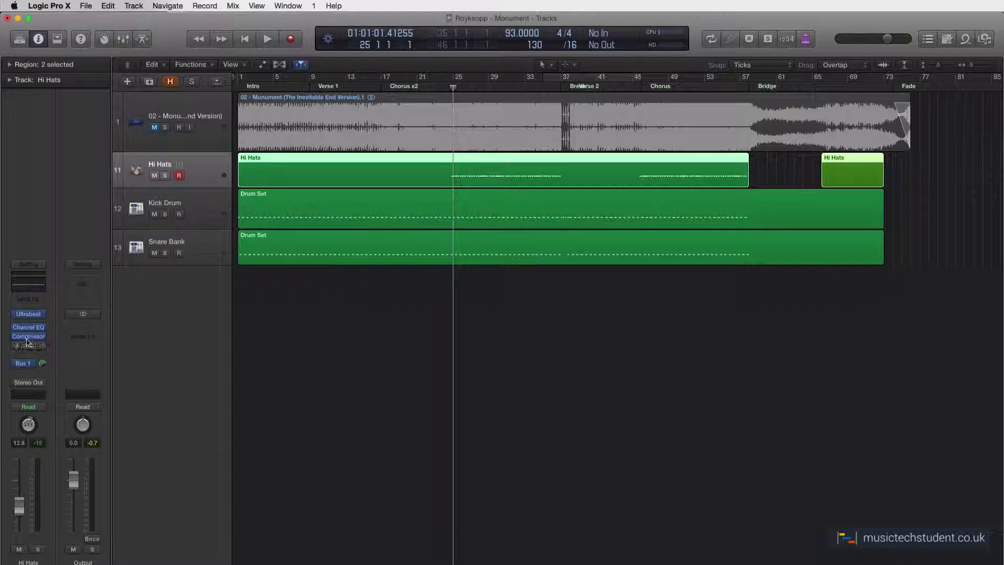
pyautogui.click(29, 316)
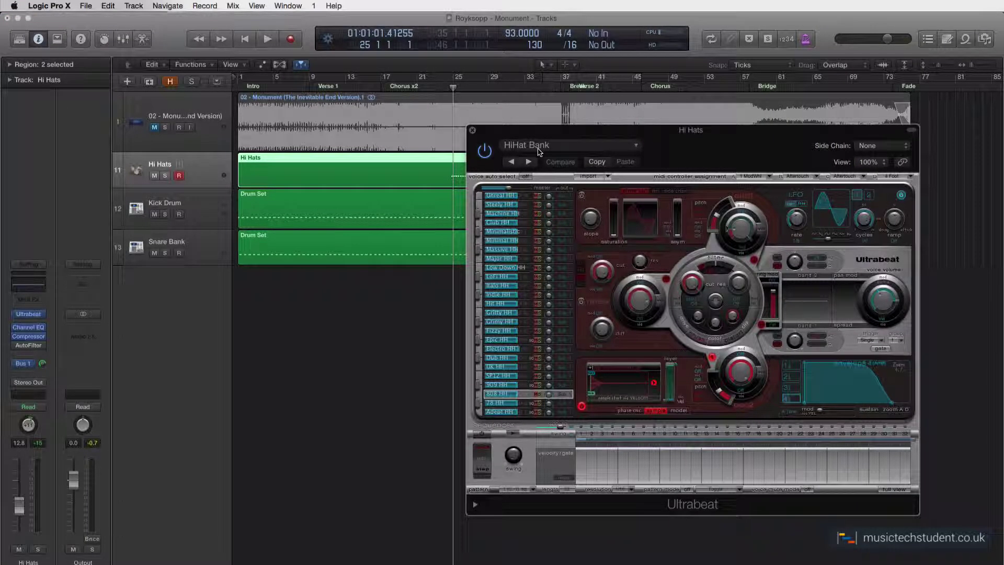
pyautogui.moveTo(592, 138); pyautogui.dragTo(510, 140)
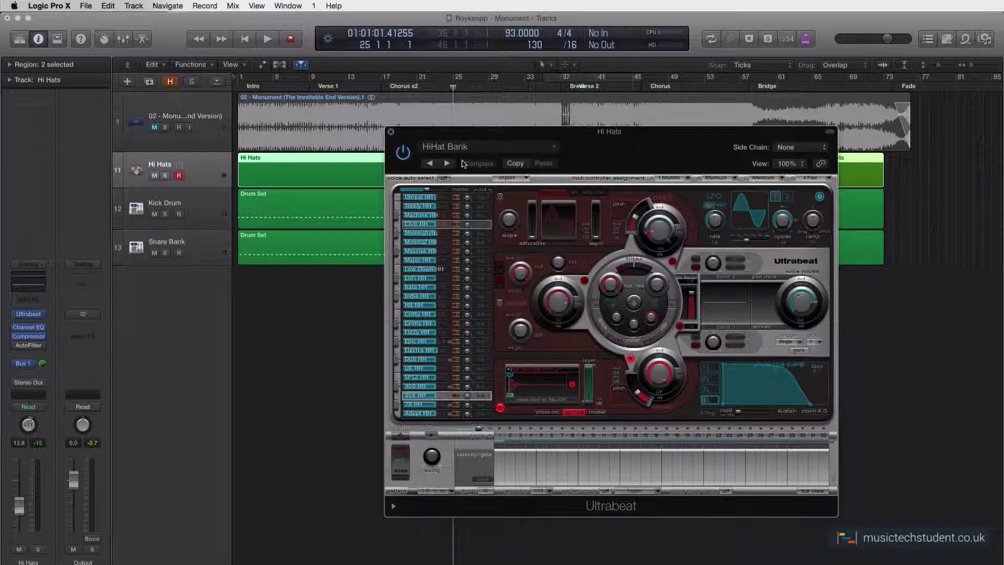
pyautogui.moveTo(462, 132); pyautogui.dragTo(576, 100)
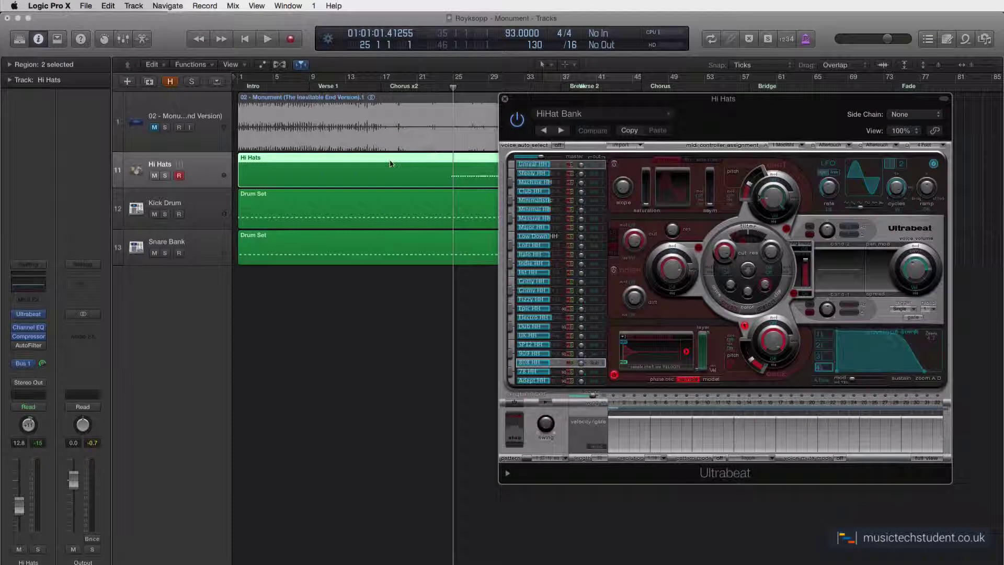
# Reopen the piano roll and display only the notes of the first Hi Hats region.
pyautogui.doubleClick(285, 164)
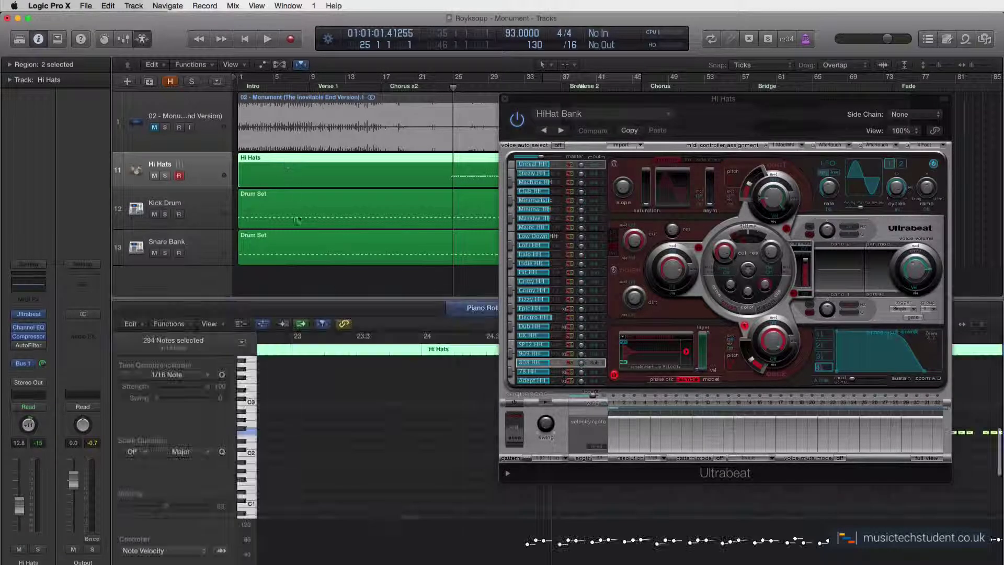
pyautogui.moveTo(324, 280); pyautogui.dragTo(322, 170)
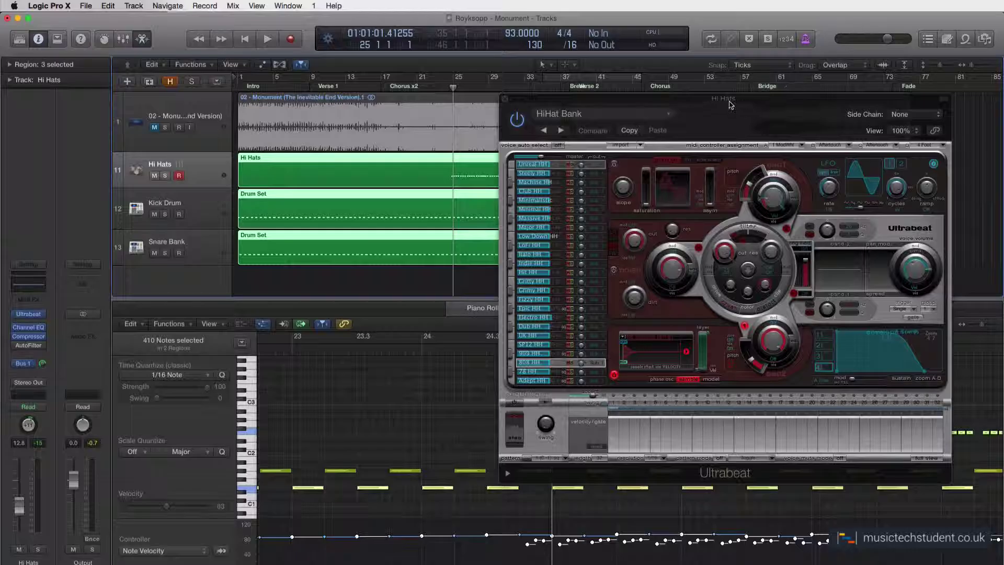
pyautogui.moveTo(730, 104); pyautogui.dragTo(691, 94)
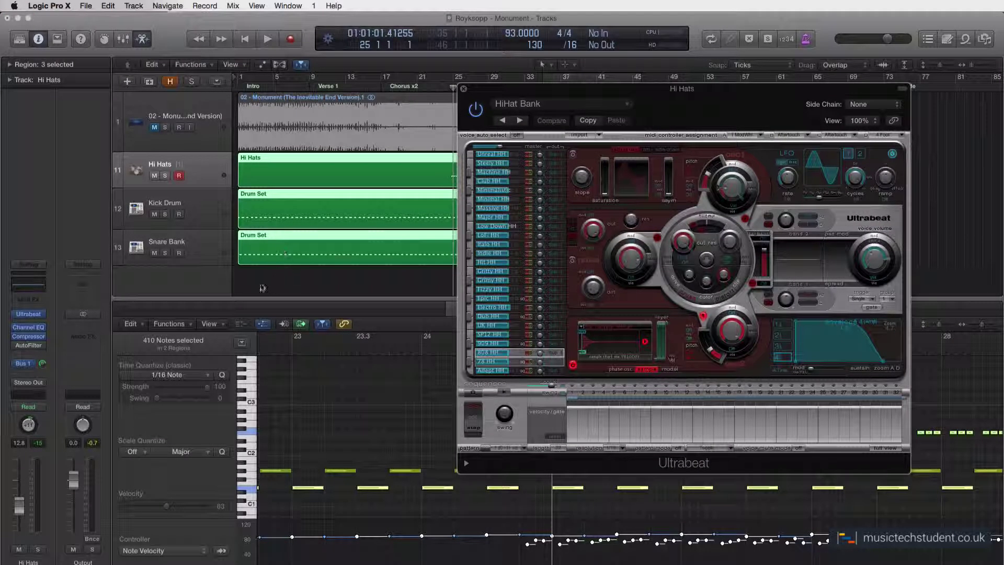
pyautogui.click(236, 172)
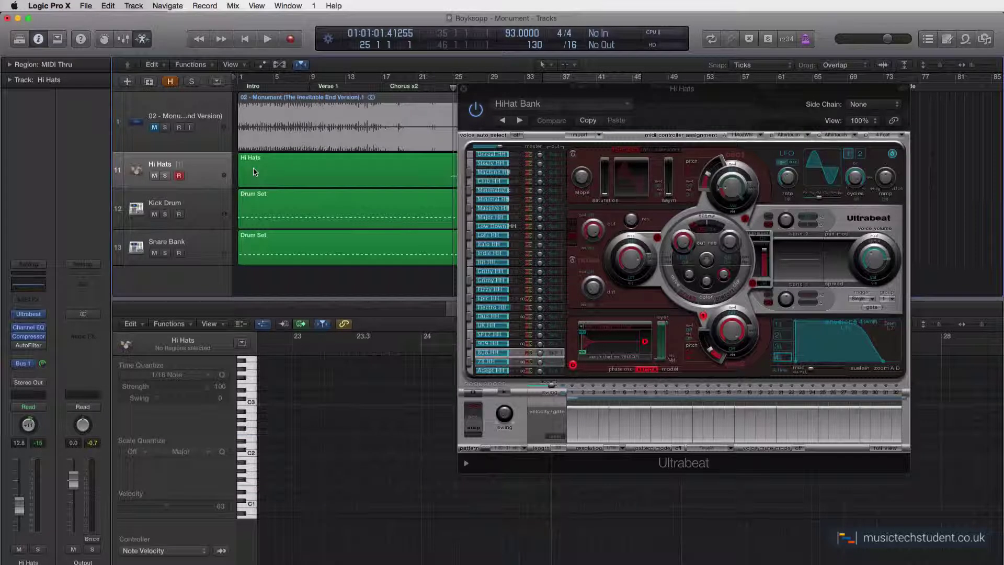
pyautogui.click(255, 172)
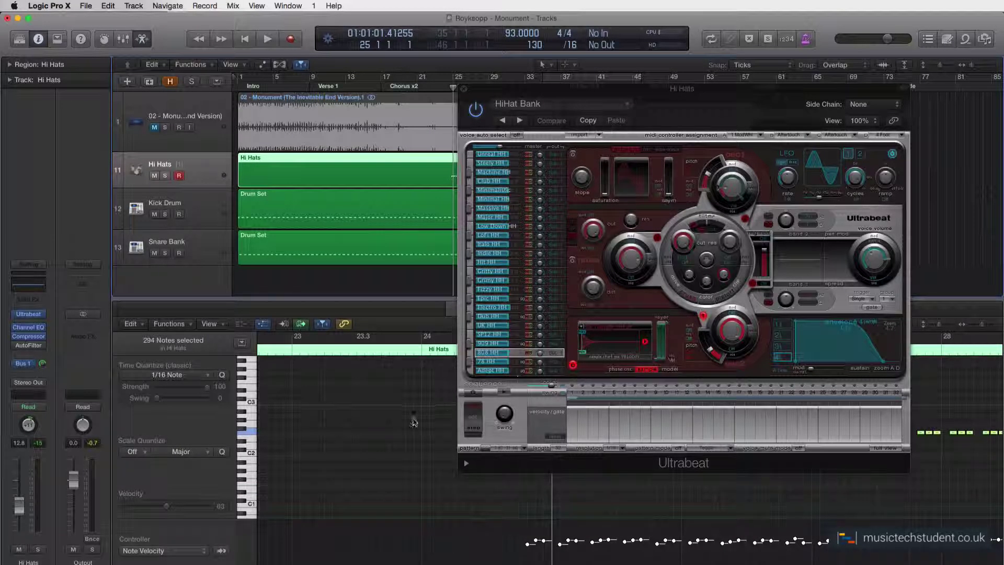
# Audition the hi-hat note used around bar 25 and compare it with the voices of Ultrabeat's HiHat Bank.
pyautogui.hscroll(5, 410, 422)
pyautogui.hscroll(2, 409, 422)
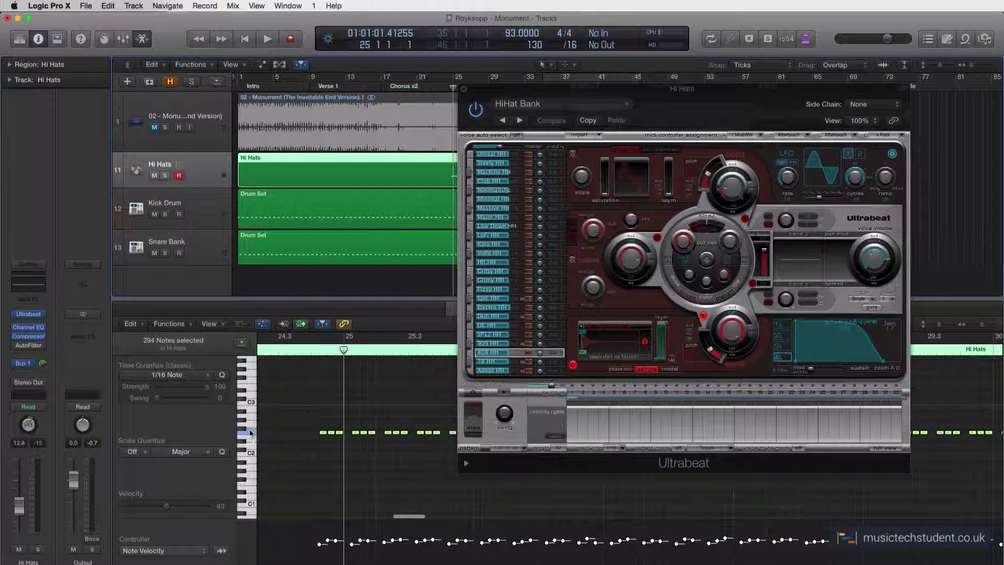
pyautogui.click(249, 433)
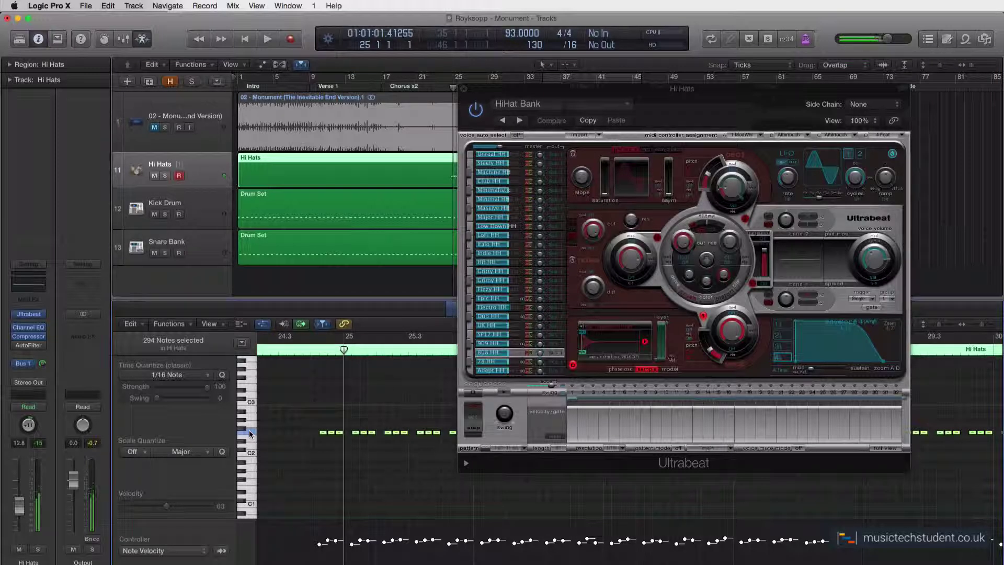
pyautogui.click(249, 433)
pyautogui.click(249, 433)
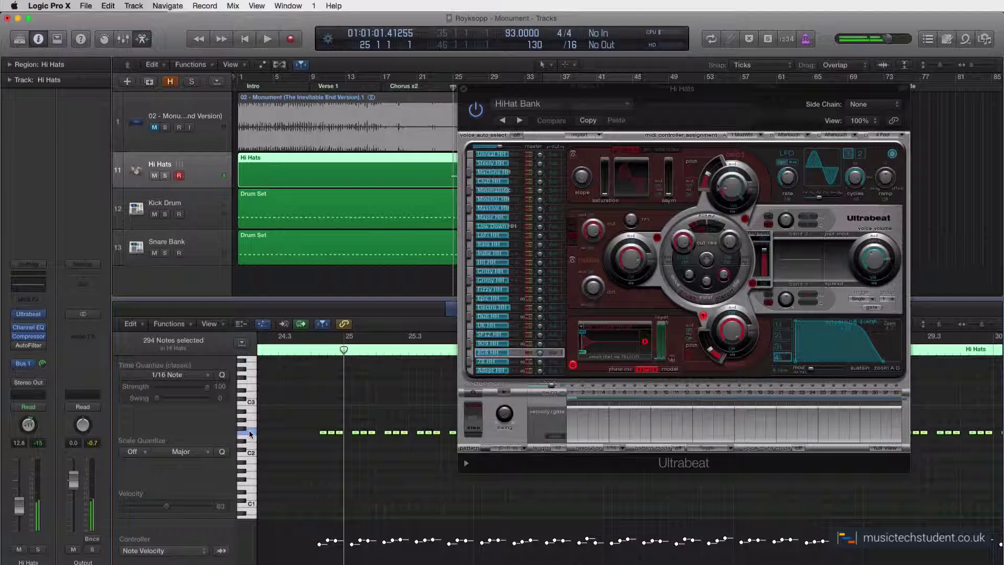
pyautogui.click(249, 433)
pyautogui.click(472, 219)
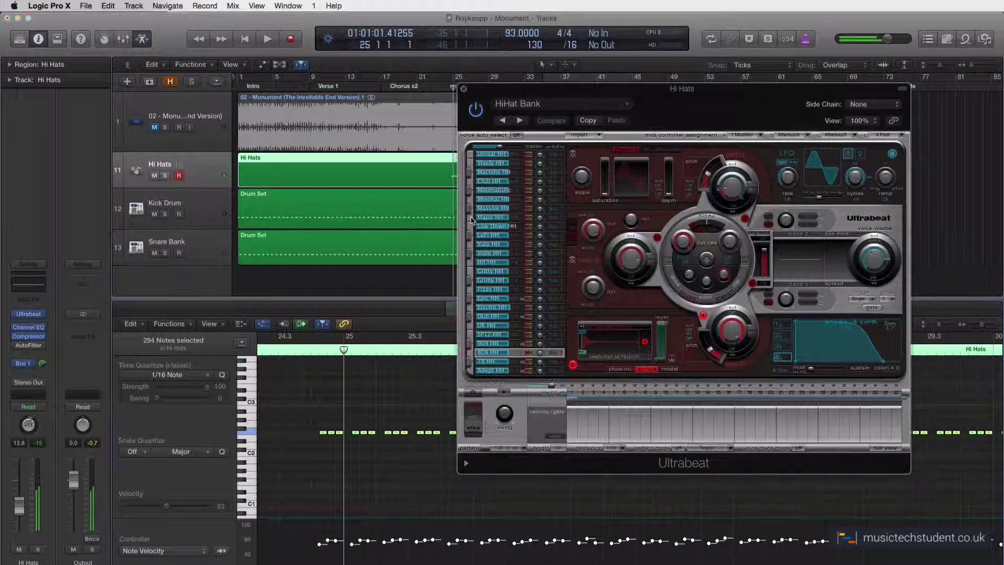
pyautogui.click(251, 435)
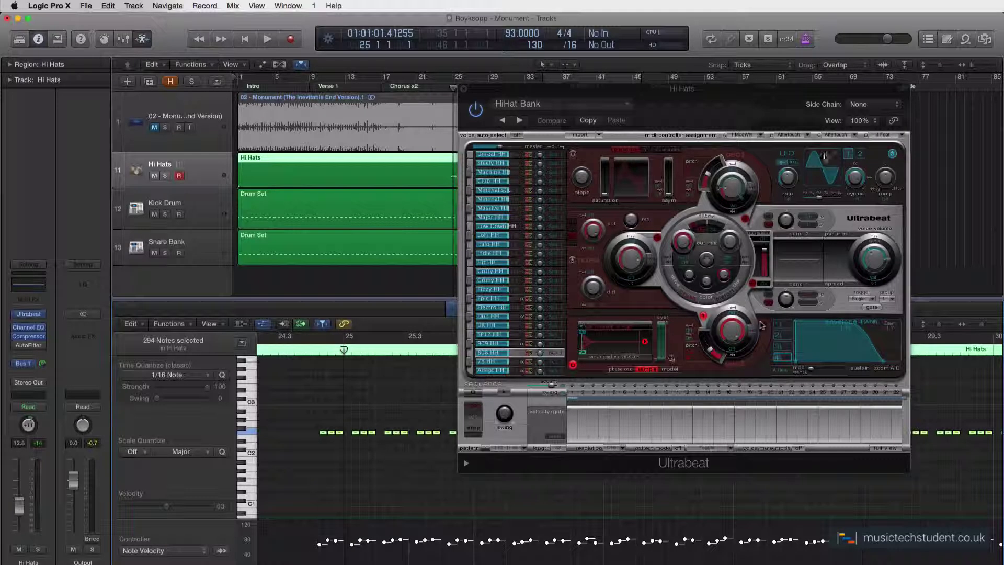
# Look through Ultrabeat's Drum Banks presets while keeping HiHat Bank, and close the instrument window.
pyautogui.click(627, 108)
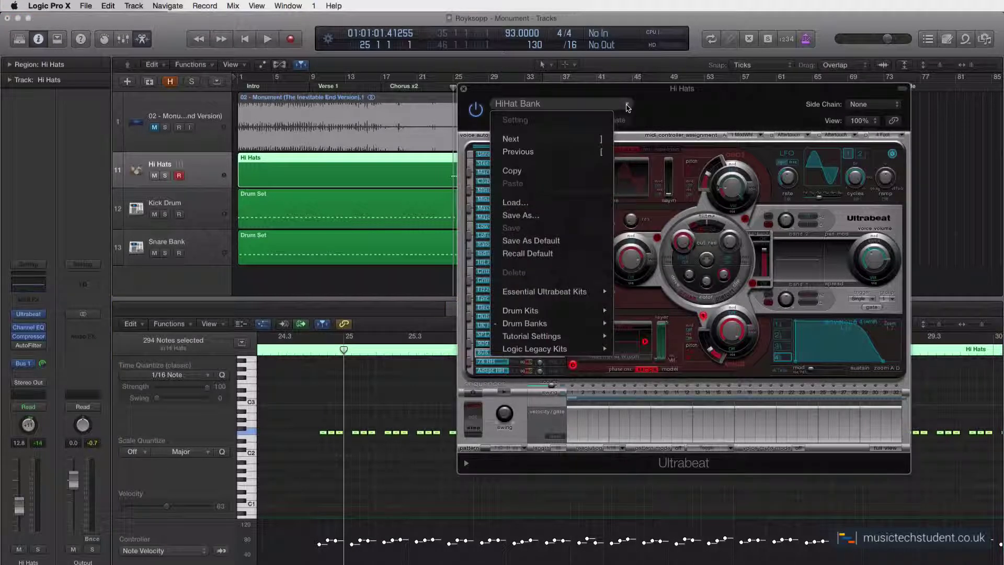
pyautogui.moveTo(538, 323)
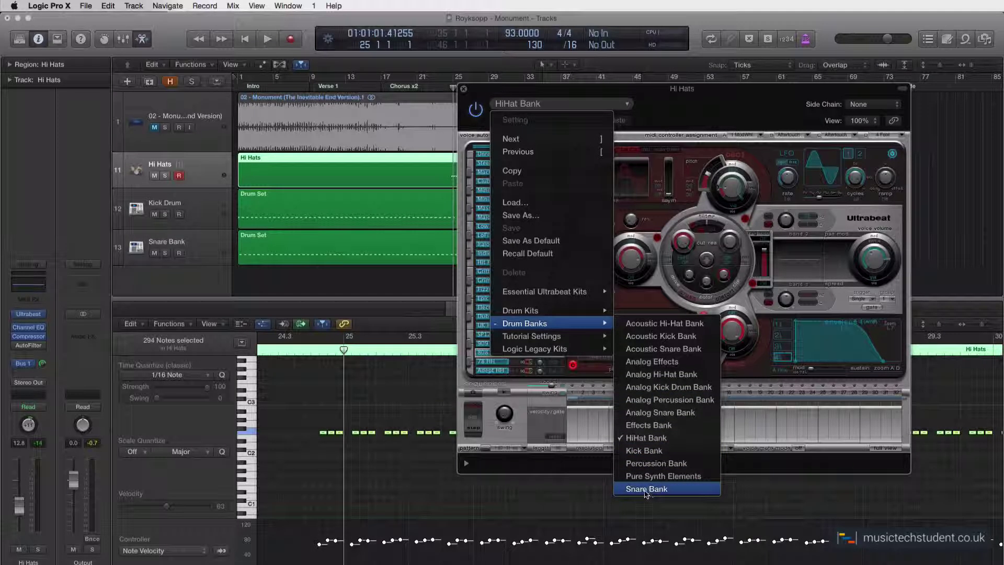
pyautogui.click(656, 92)
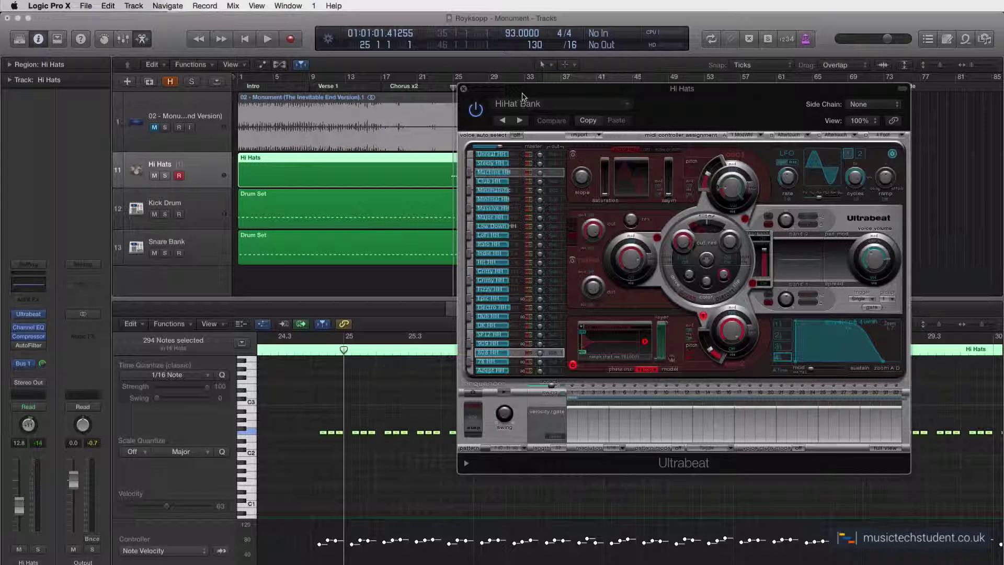
pyautogui.click(463, 89)
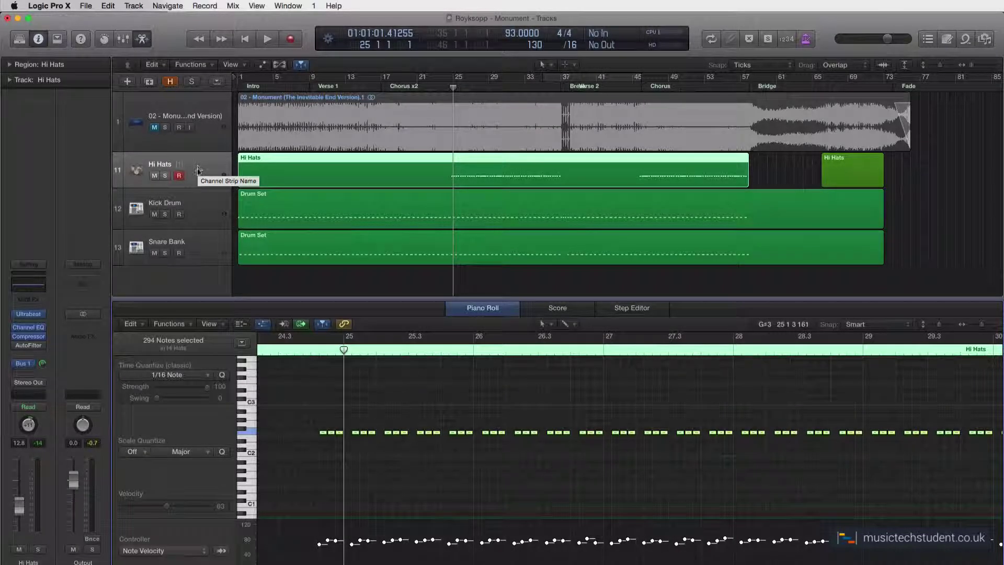
# Select the Kick Drum track and inspect its Bus 1 send and the PlatinumVerb reverb on Aux 1.
pyautogui.click(194, 209)
pyautogui.click(191, 249)
pyautogui.click(193, 220)
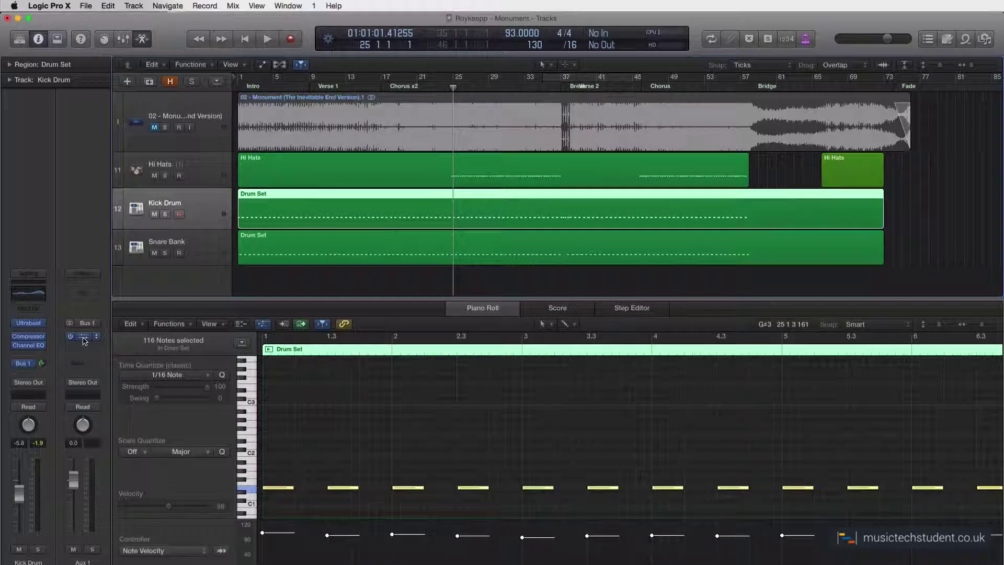
pyautogui.click(83, 336)
pyautogui.moveTo(130, 62); pyautogui.dragTo(406, 107)
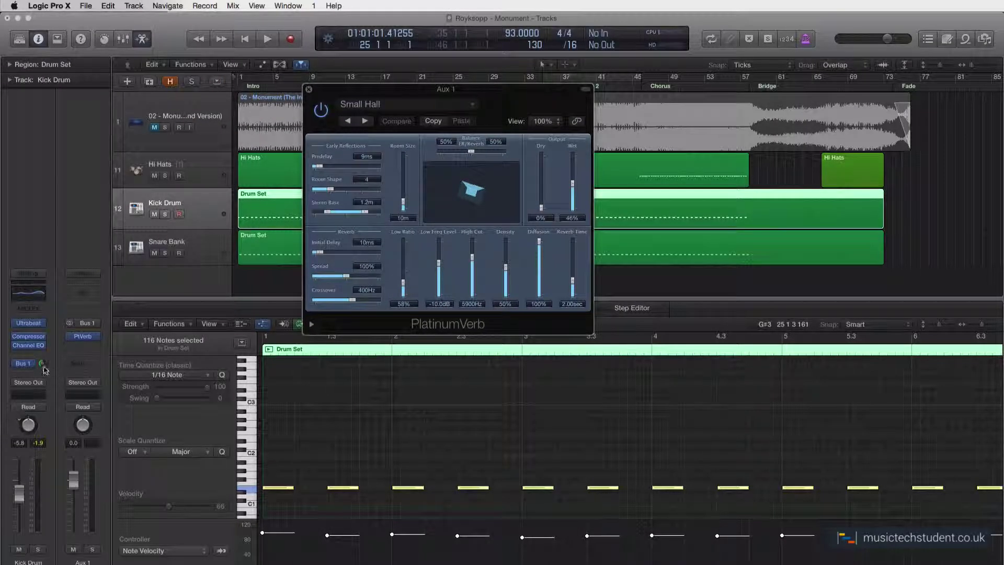
pyautogui.moveTo(45, 370); pyautogui.dragTo(46, 357)
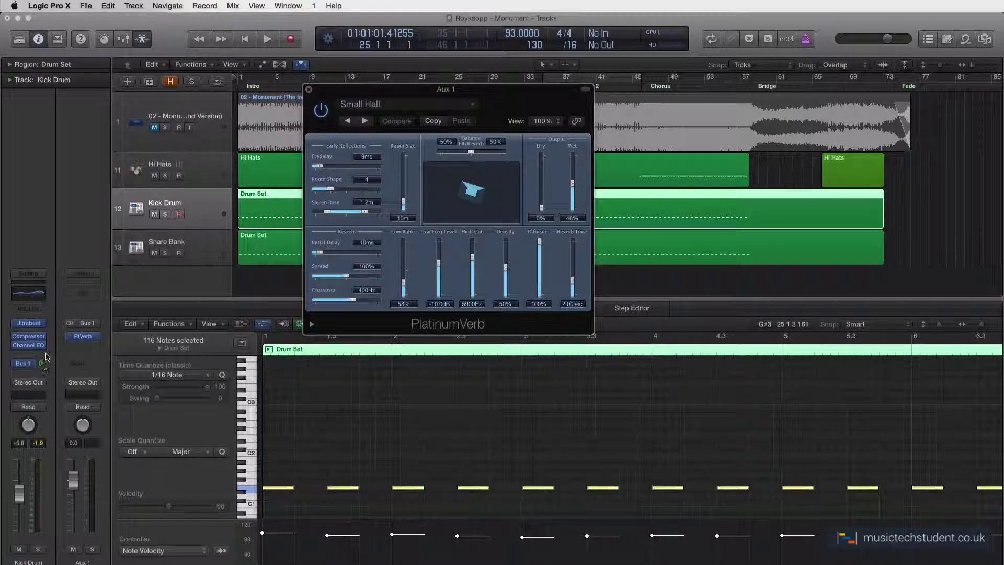
pyautogui.click(309, 89)
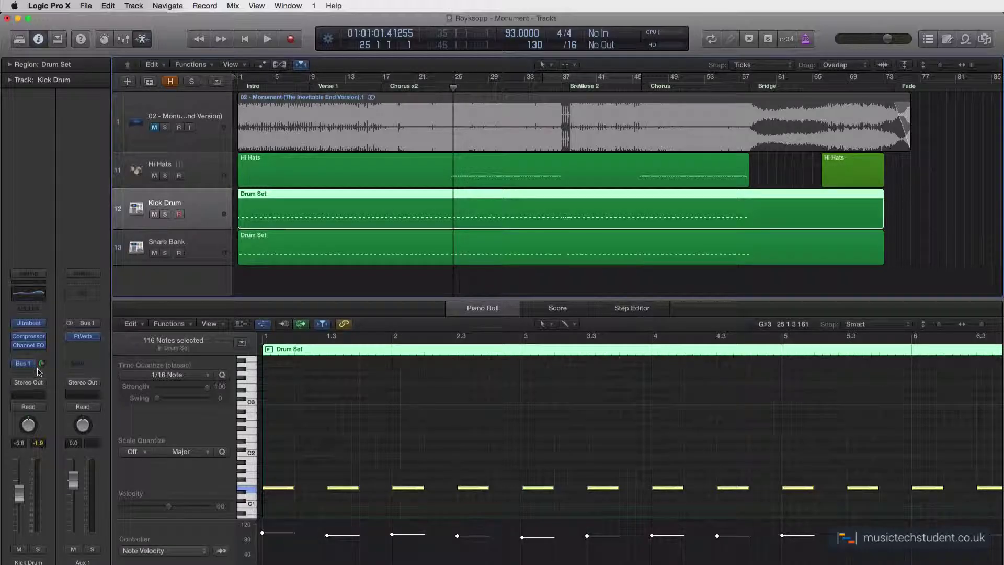
# Inspect the Compressor settings on the Kick Drum channel and close the plug-in window.
pyautogui.click(31, 338)
pyautogui.moveTo(292, 35); pyautogui.dragTo(384, 54)
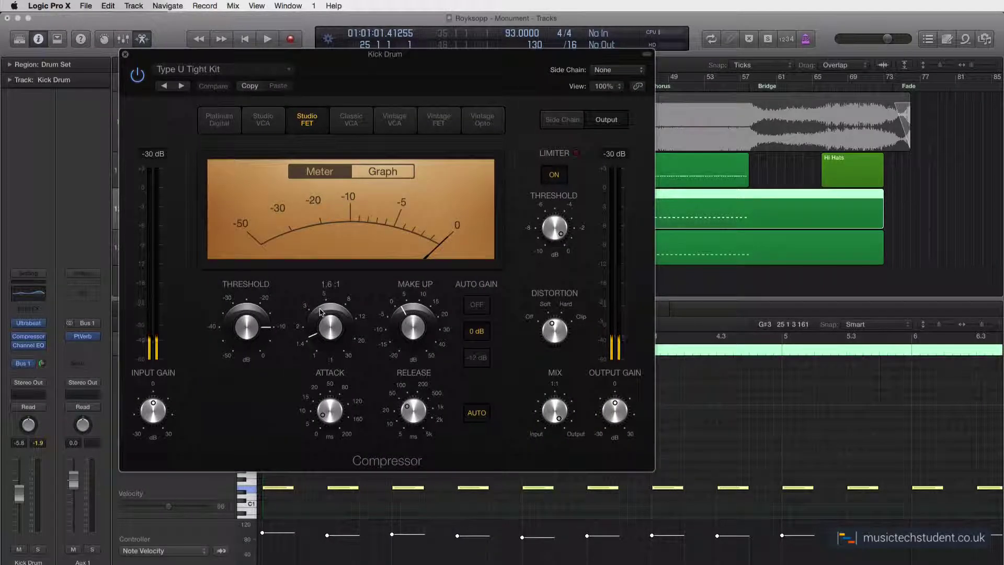
pyautogui.click(124, 54)
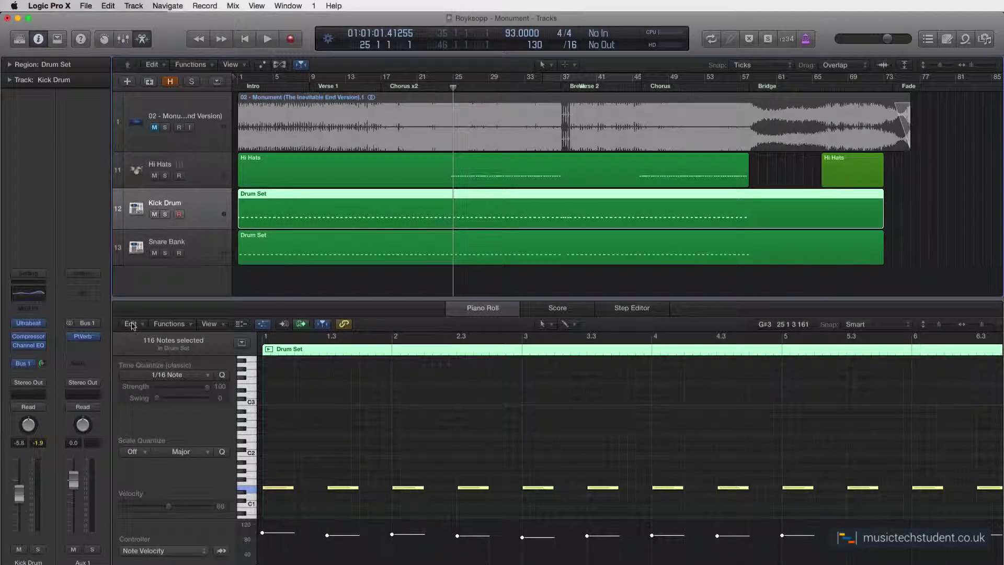
# Compare the panning and volume of the Snare Bank, Kick Drum and Hi Hats channel strips.
pyautogui.click(206, 254)
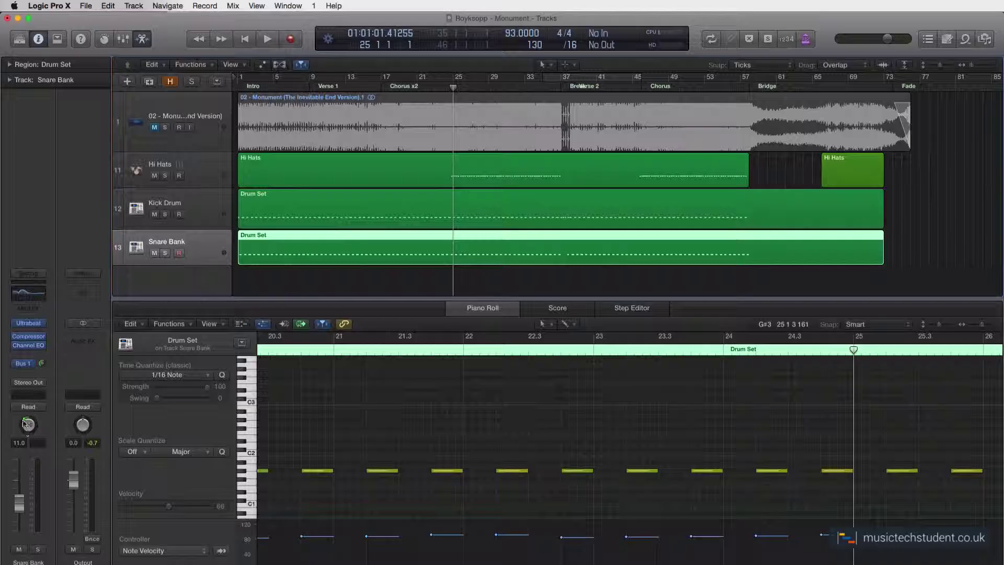
pyautogui.click(205, 216)
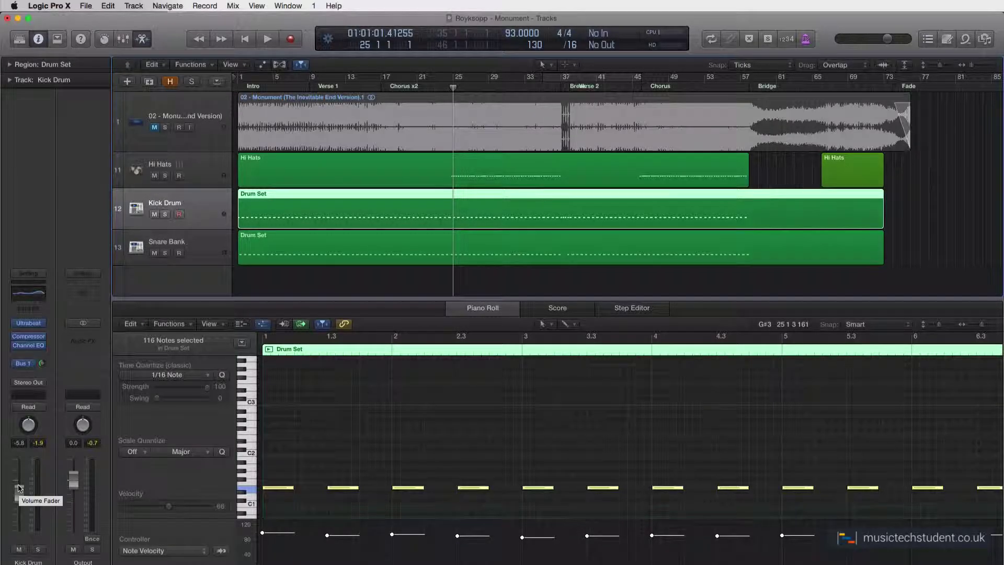
pyautogui.click(207, 181)
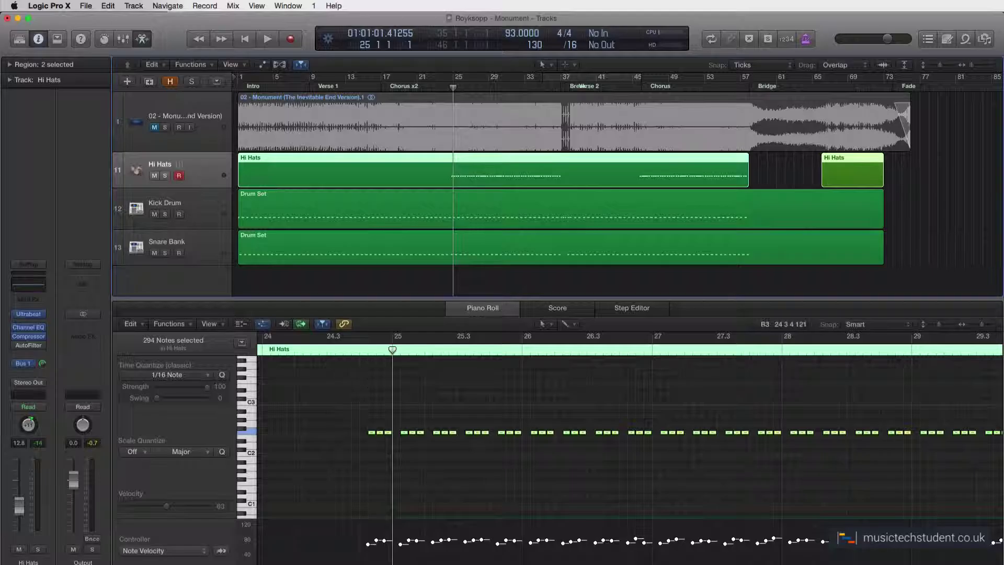
# Solo the original Monument audio track.
pyautogui.click(165, 128)
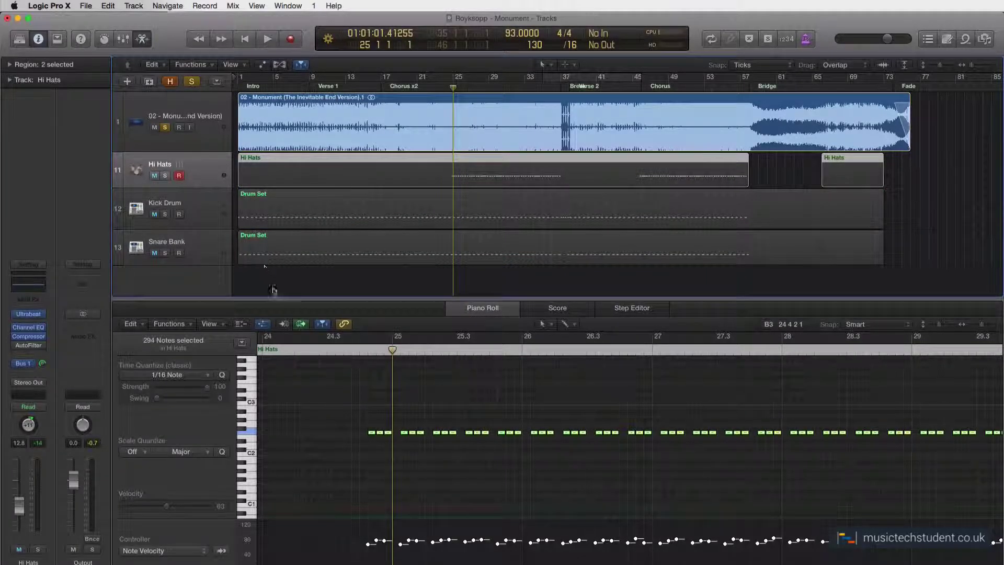
# Select the main Hi Hats, Kick Drum and Snare Bank regions together and examine their combined notes between the intro and bar 25.
pyautogui.moveTo(282, 291); pyautogui.dragTo(280, 187)
pyautogui.hscroll(-6, 399, 433)
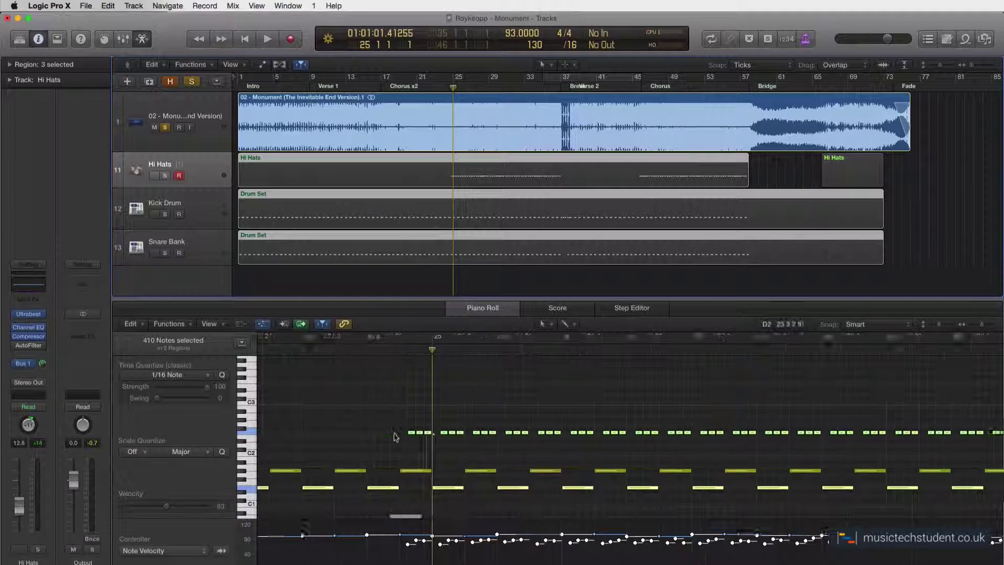
pyautogui.hscroll(-10, 398, 434)
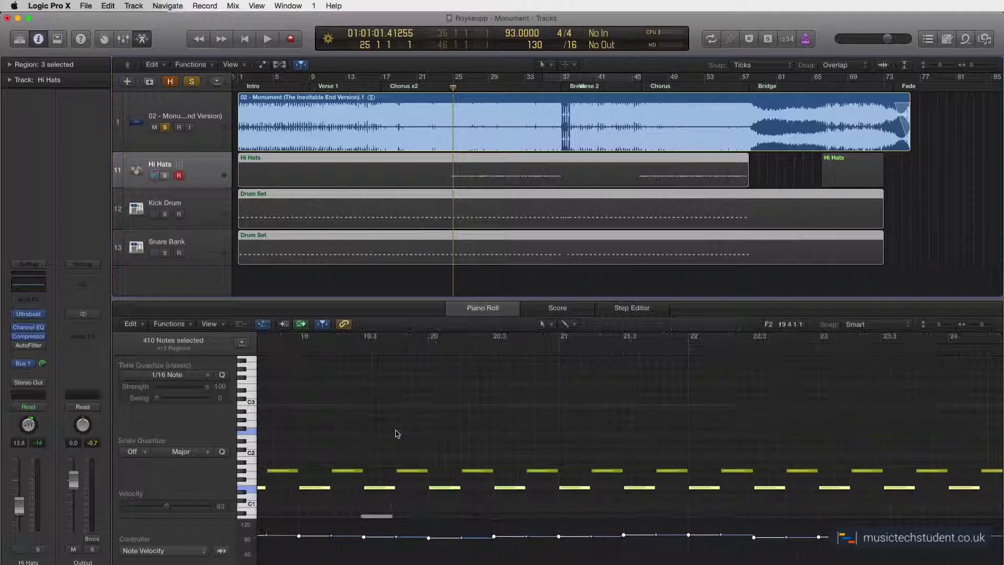
pyautogui.hscroll(-8, 396, 433)
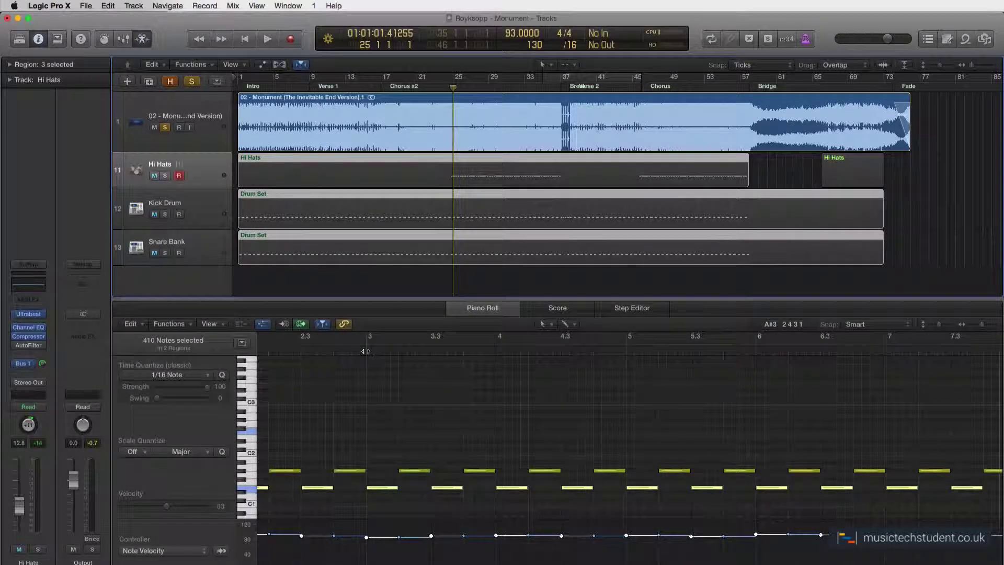
pyautogui.hscroll(10, 533, 393)
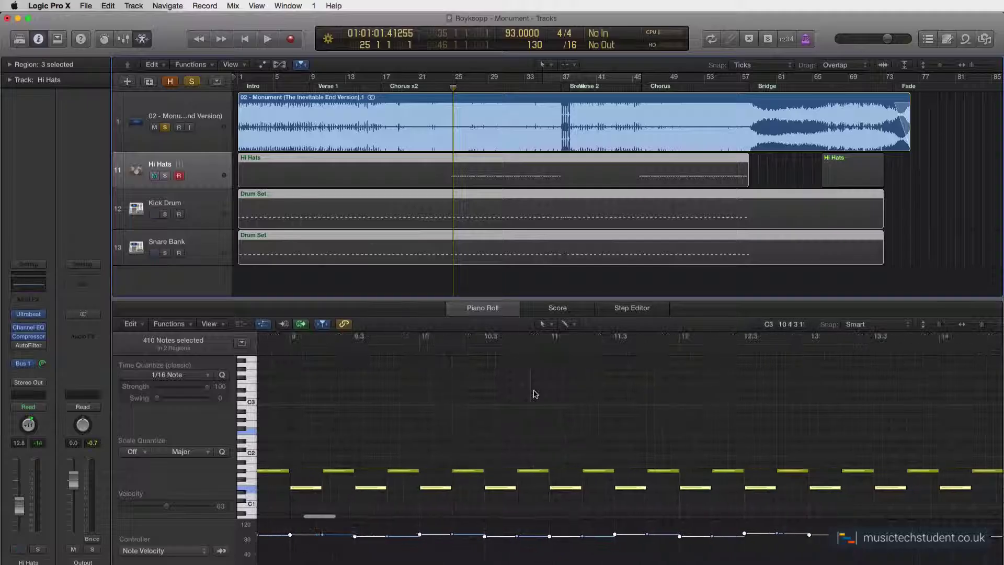
pyautogui.hscroll(10, 497, 391)
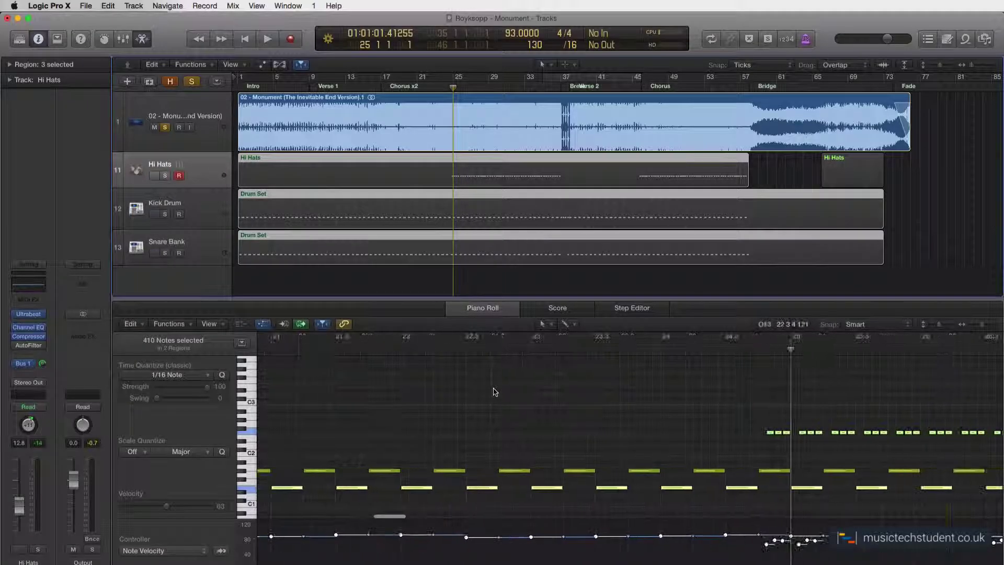
# Play the soloed original Monument recording from bar 23 into bar 25, where the hi-hats enter, and stop playback.
pyautogui.click(497, 349)
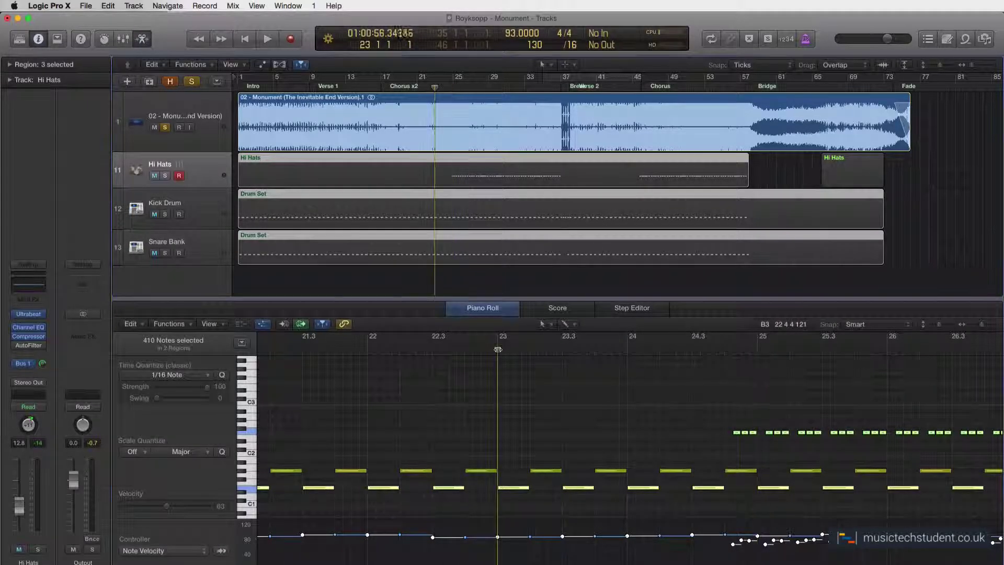
pyautogui.press('space')
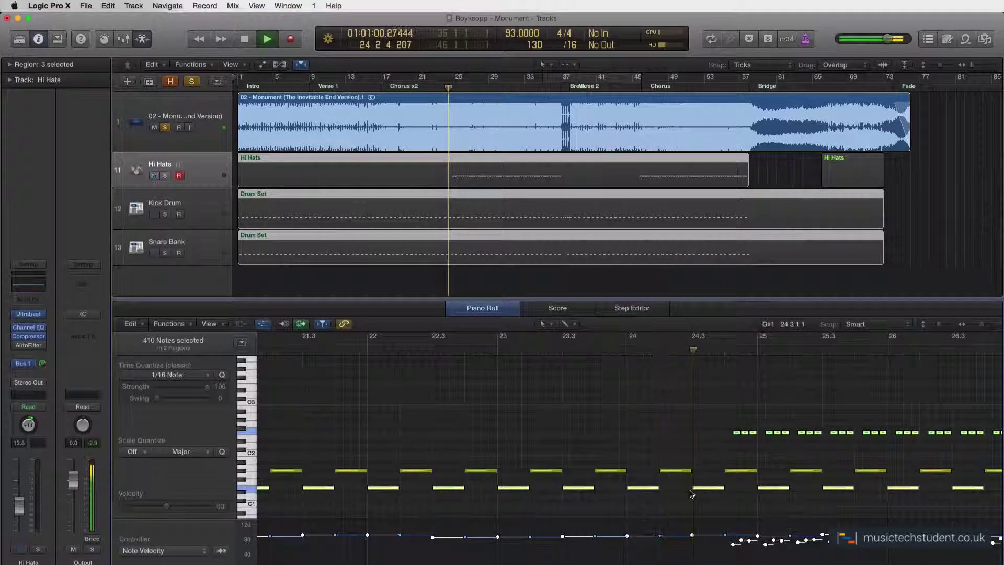
pyautogui.press('space')
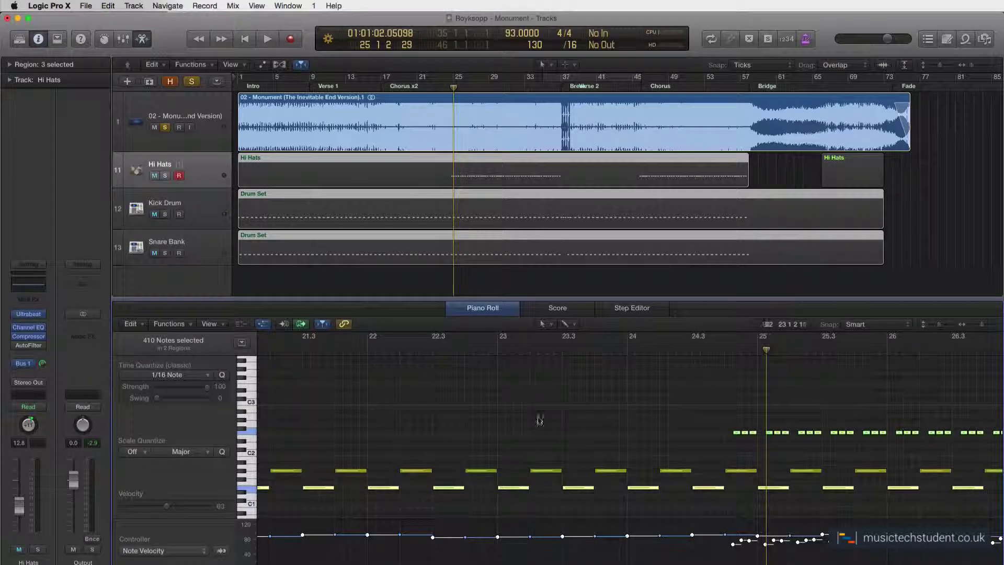
# Solo the Hi Hats, Kick Drum and Snare Bank tracks instead of the original recording and play them from bar 23.
pyautogui.keyDown('shift'); pyautogui.click(214, 235); pyautogui.keyUp('shift')
pyautogui.press('s')
pyautogui.click(435, 86)
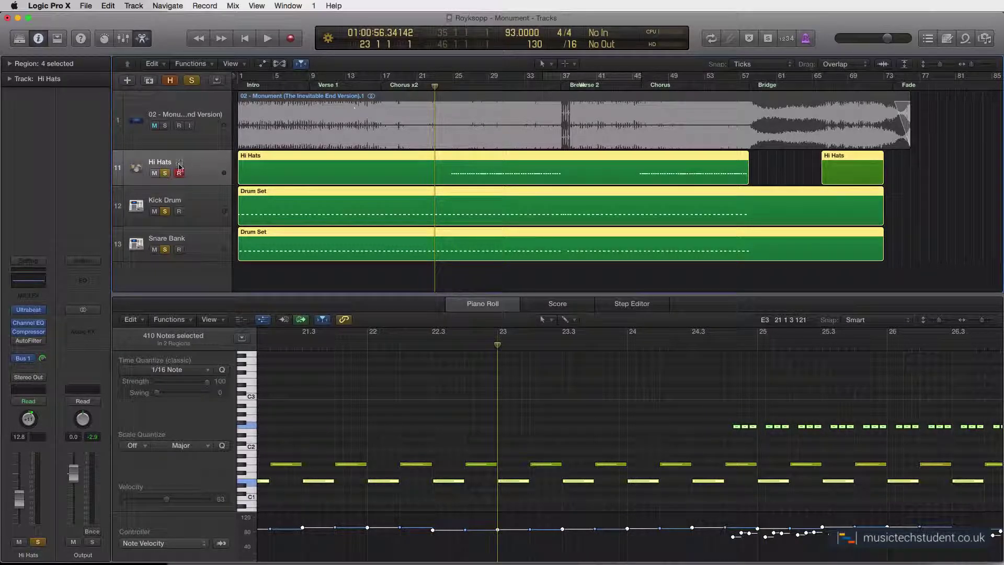
pyautogui.press('space')
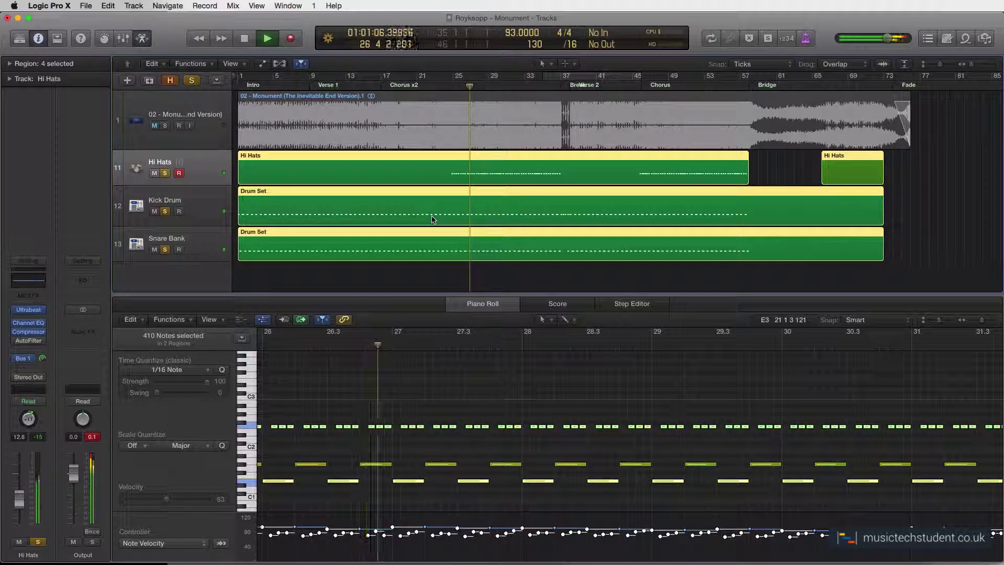
pyautogui.press('space')
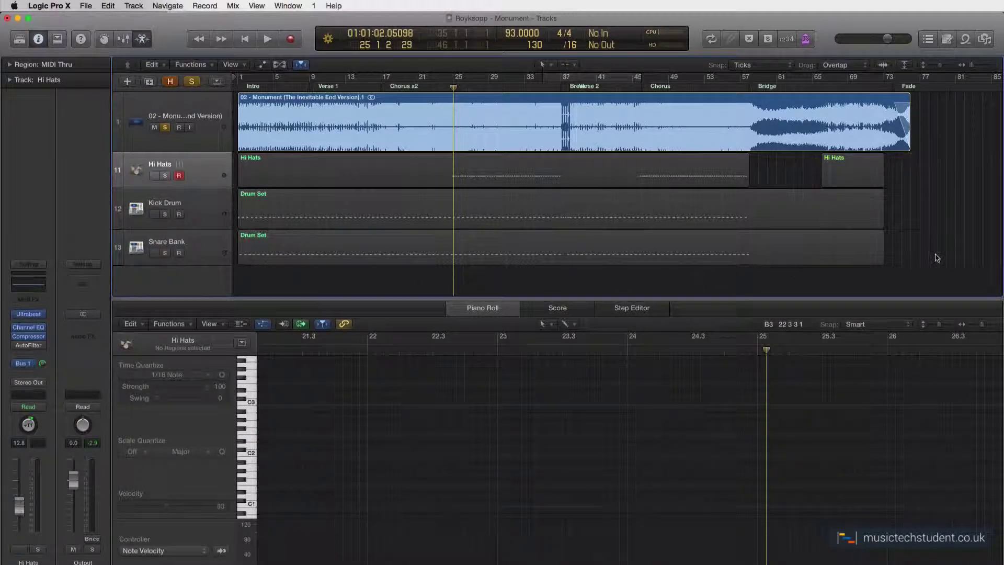
# Select all regions on the Hi Hats, Kick Drum and Snare Bank tracks to view their notes together.
pyautogui.moveTo(937, 282); pyautogui.dragTo(423, 174)
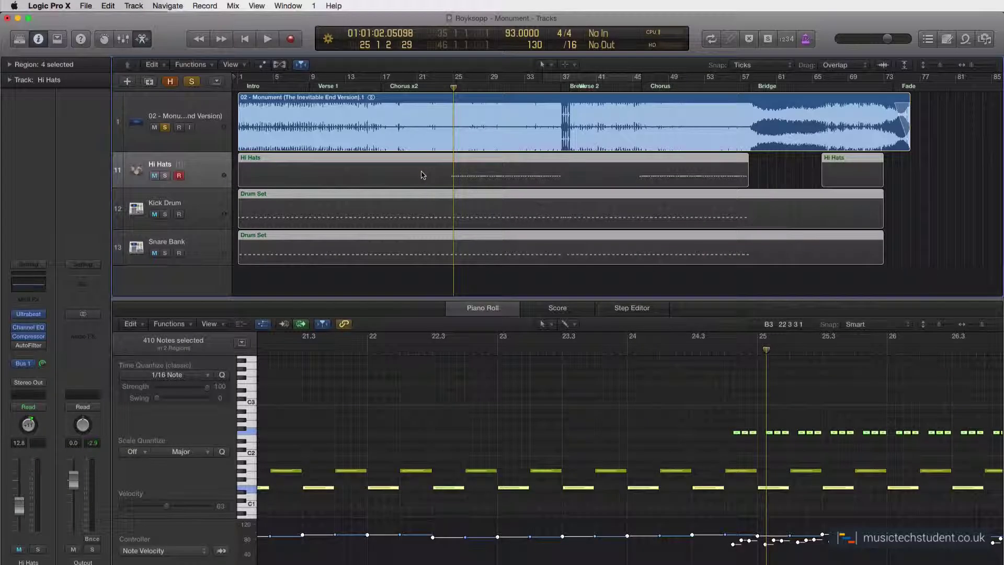